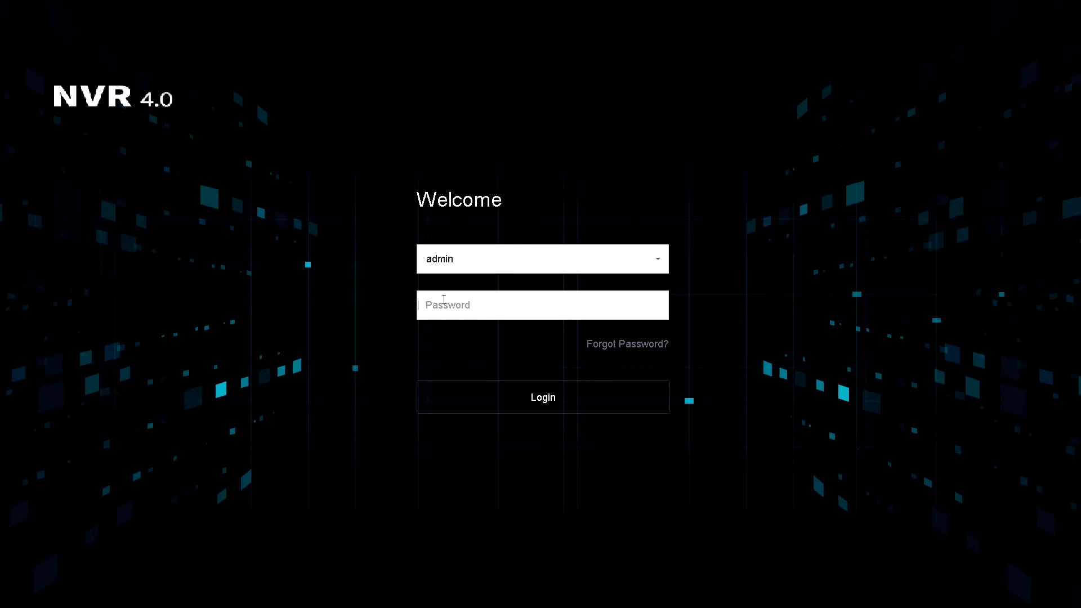
Step: Log in to the recorder as admin by entering the account password
left_click(449, 301)
key("ctrl+v")
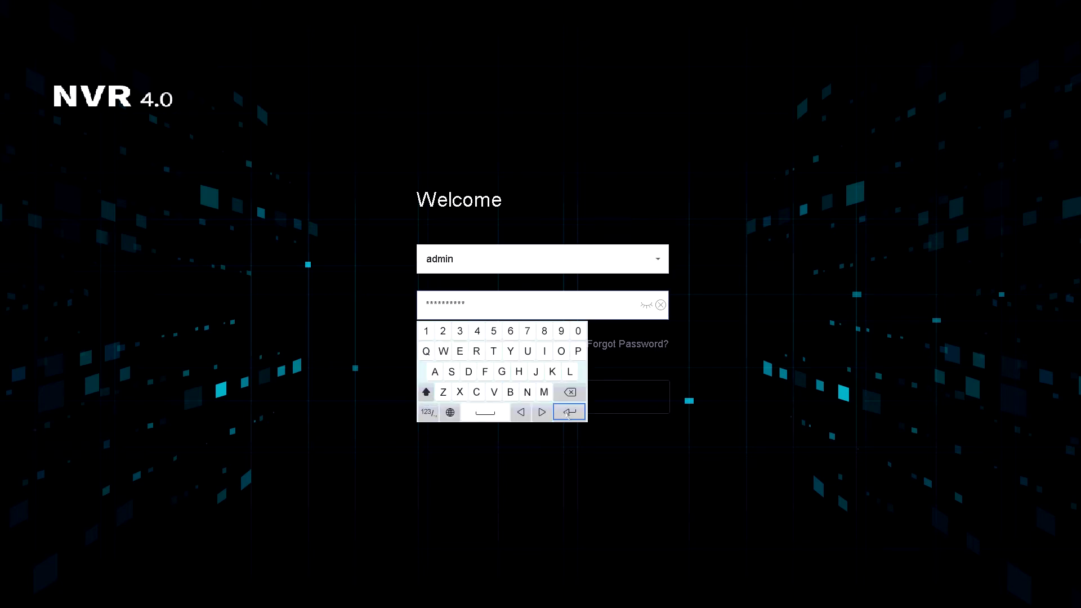
left_click(414, 366)
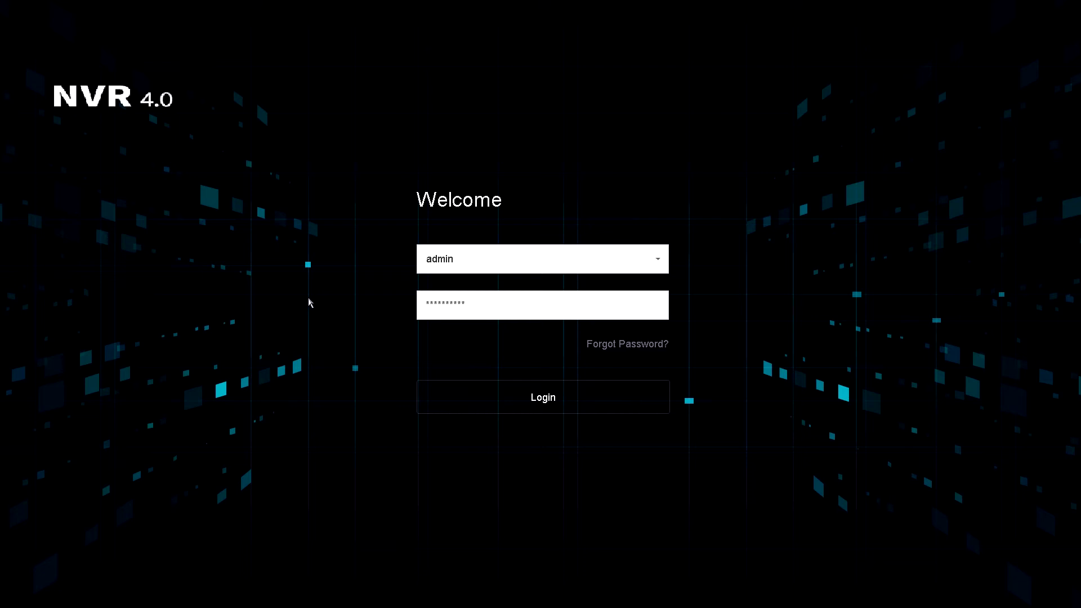
left_click(498, 388)
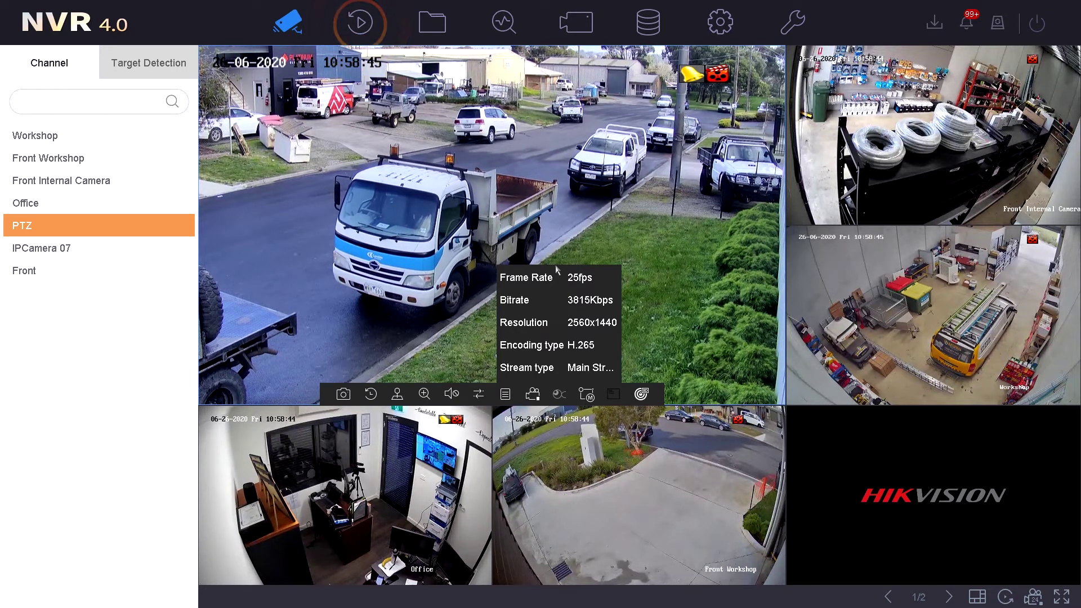
Step: Switch to the Playback page showing the channel list, June 2020 calendar and timeline
left_click(360, 23)
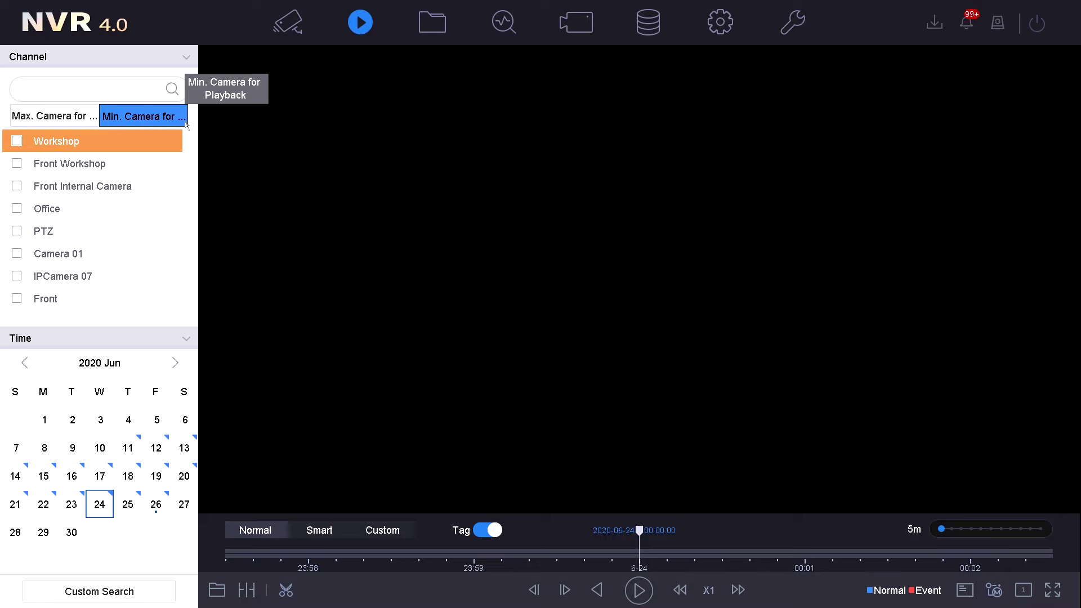
Step: Load Front Workshop footage from 24 June 2020 in normal playback mode
left_click(255, 530)
left_click(298, 530)
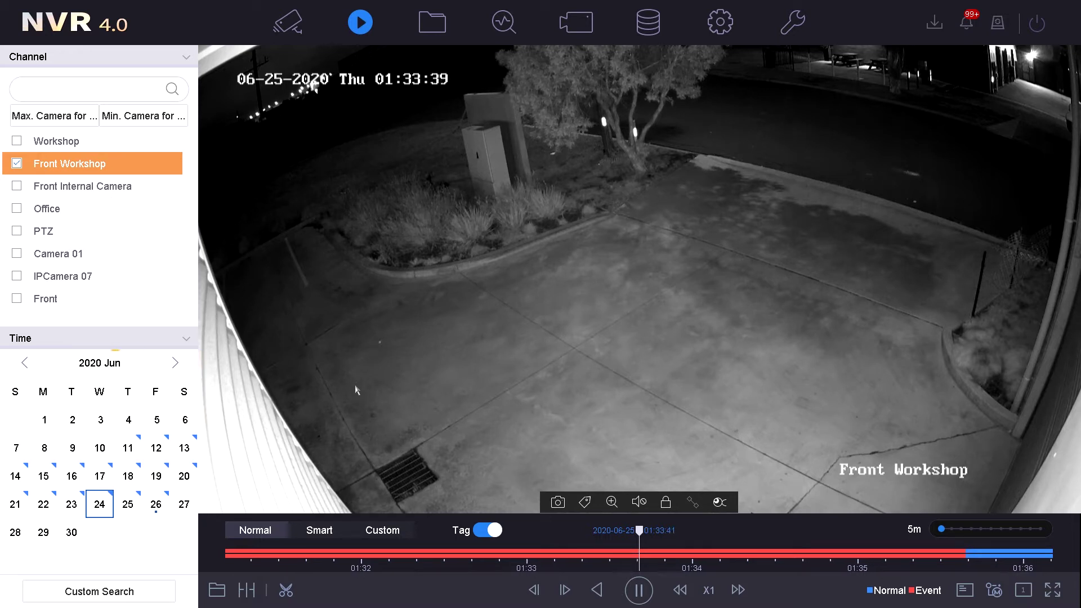
left_click(97, 505)
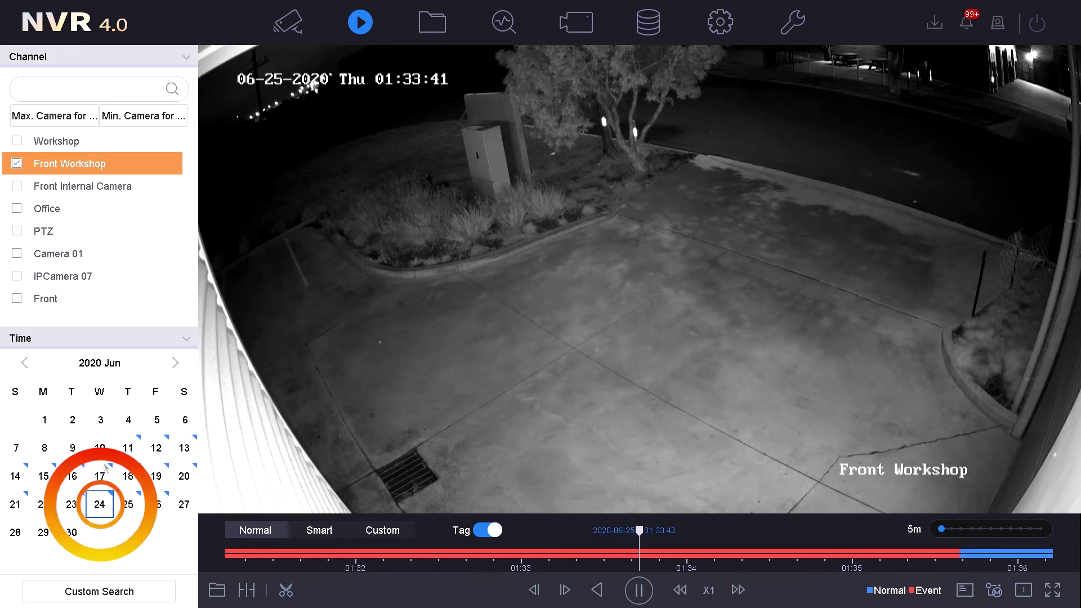
left_click(101, 507)
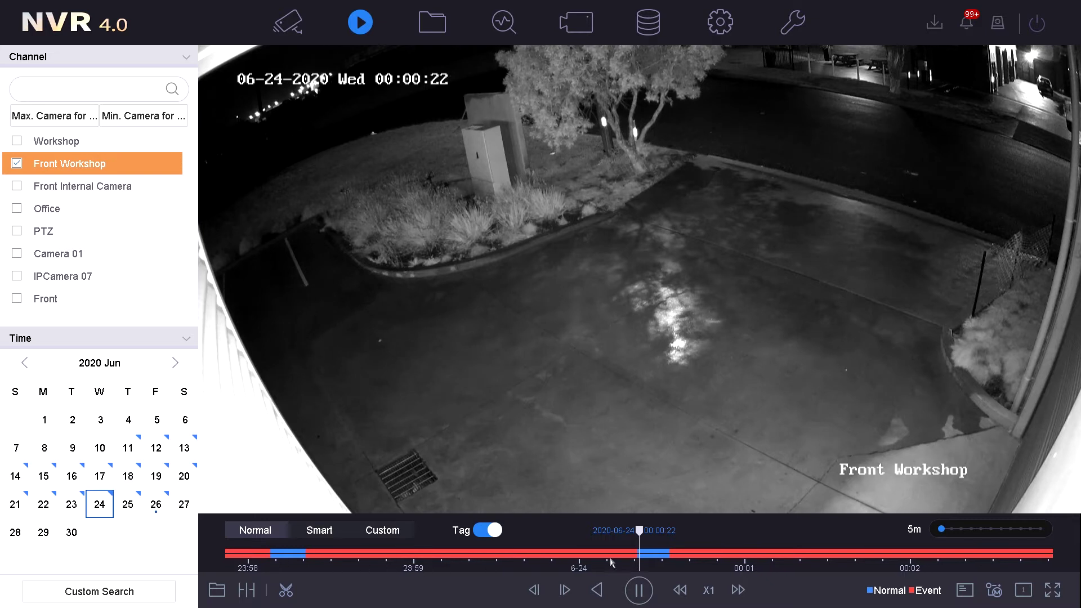
Step: Zoom the playback timeline out to span 12 hours
mouse_move(678, 493)
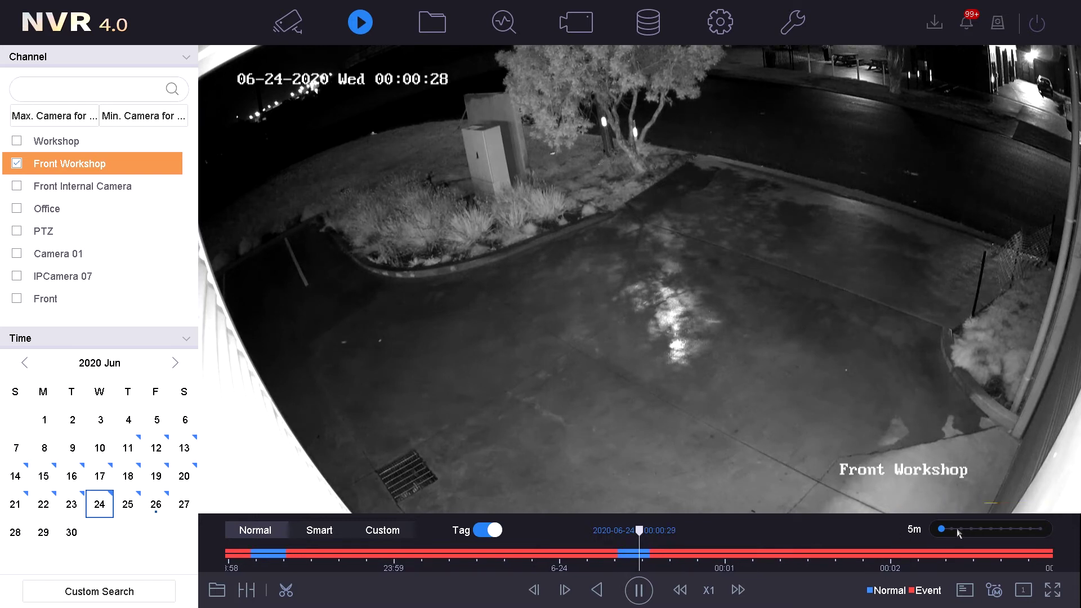
left_click(918, 528)
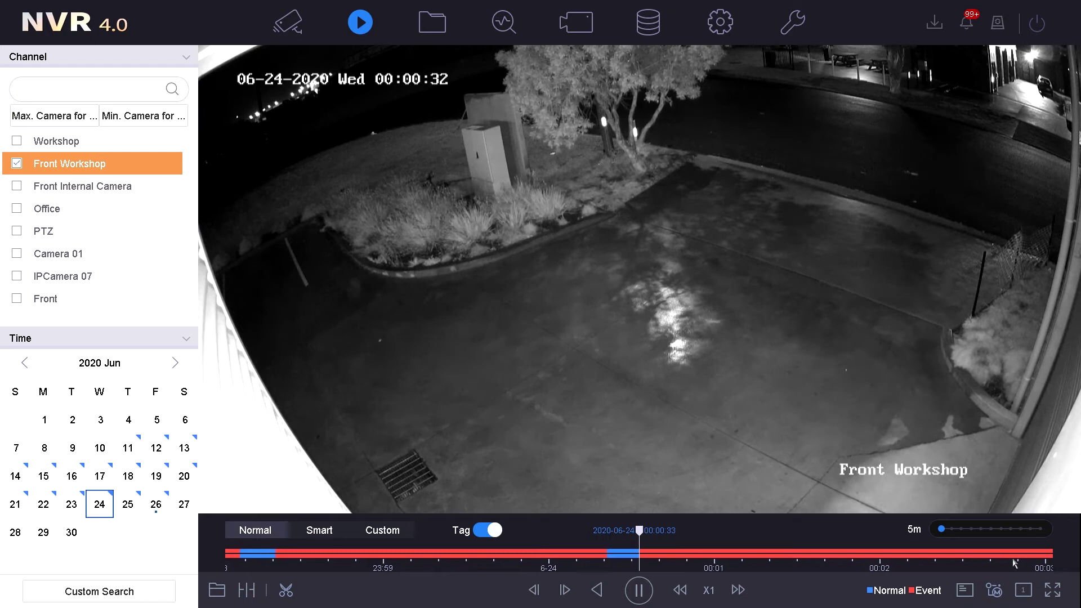
left_click(980, 529)
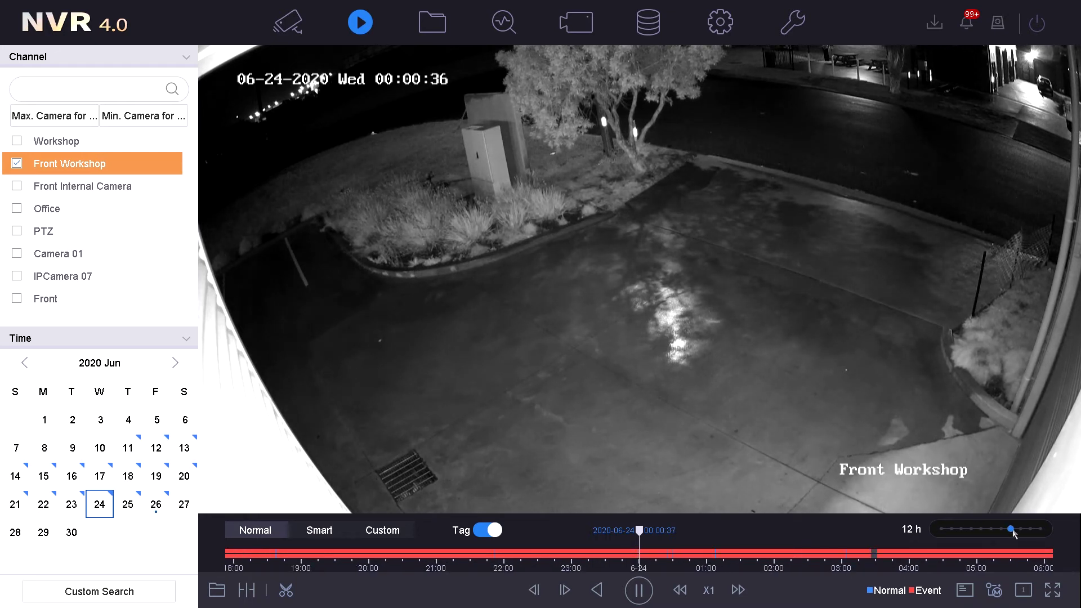
Step: Widen the timeline to 20 hours and scrub playback to daytime footage around 13:56
left_click(1031, 529)
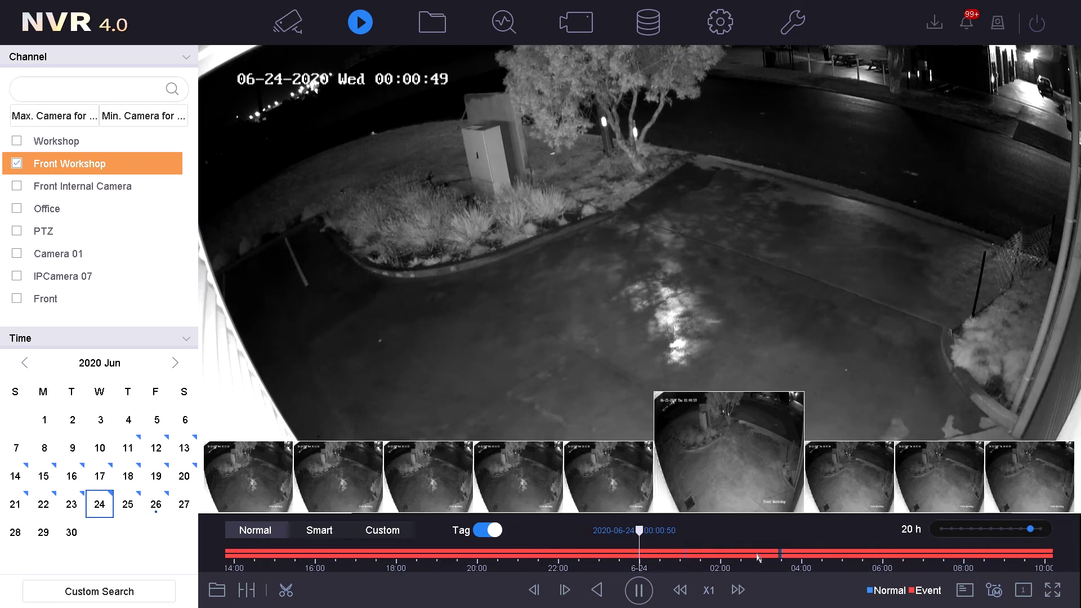
left_click_drag(755, 555, 548, 556)
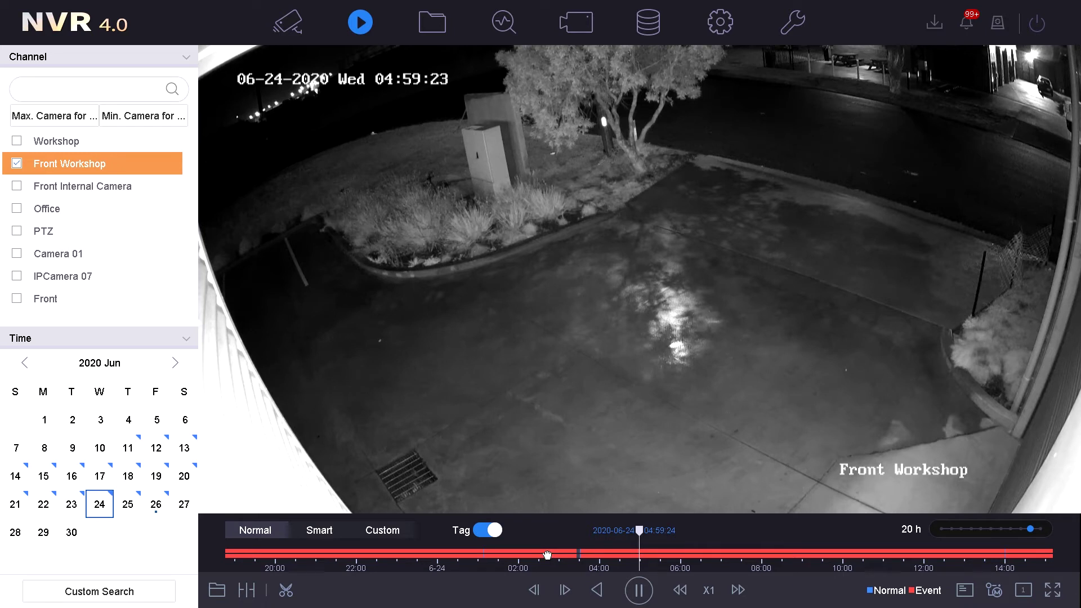
left_click_drag(839, 560, 539, 561)
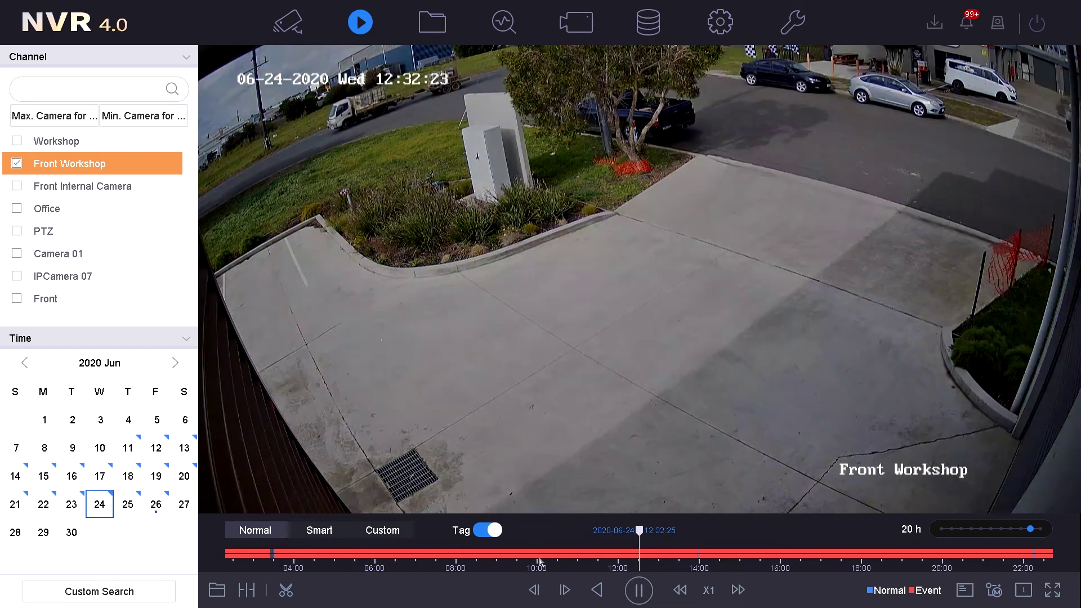
left_click_drag(697, 554, 641, 550)
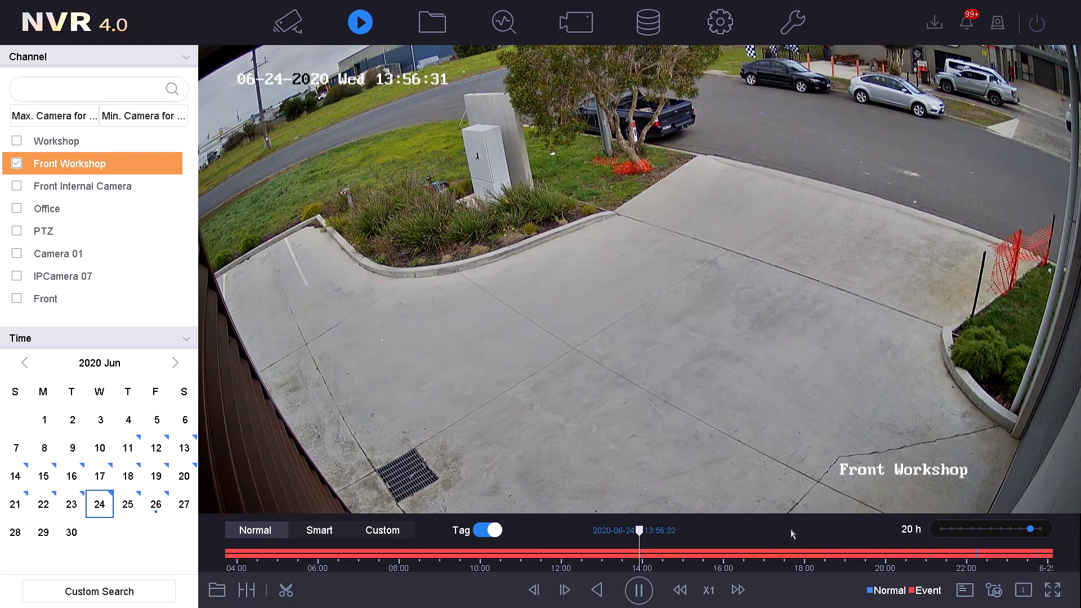
Step: Zoom the timeline to 10 minutes and scrub Front Workshop playback to about 14:03
left_click(951, 530)
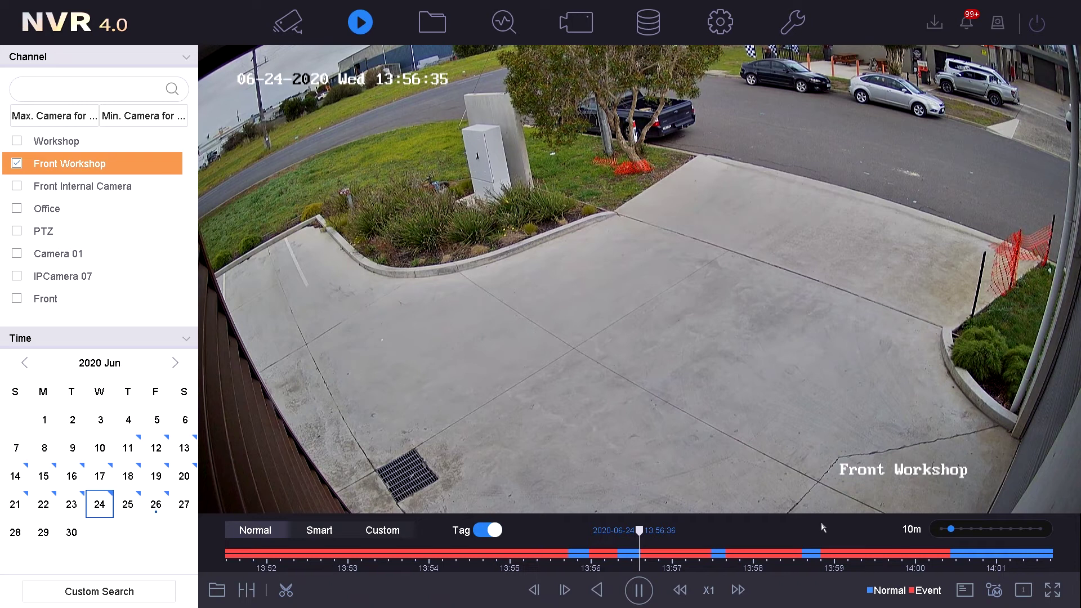
left_click_drag(850, 551, 555, 559)
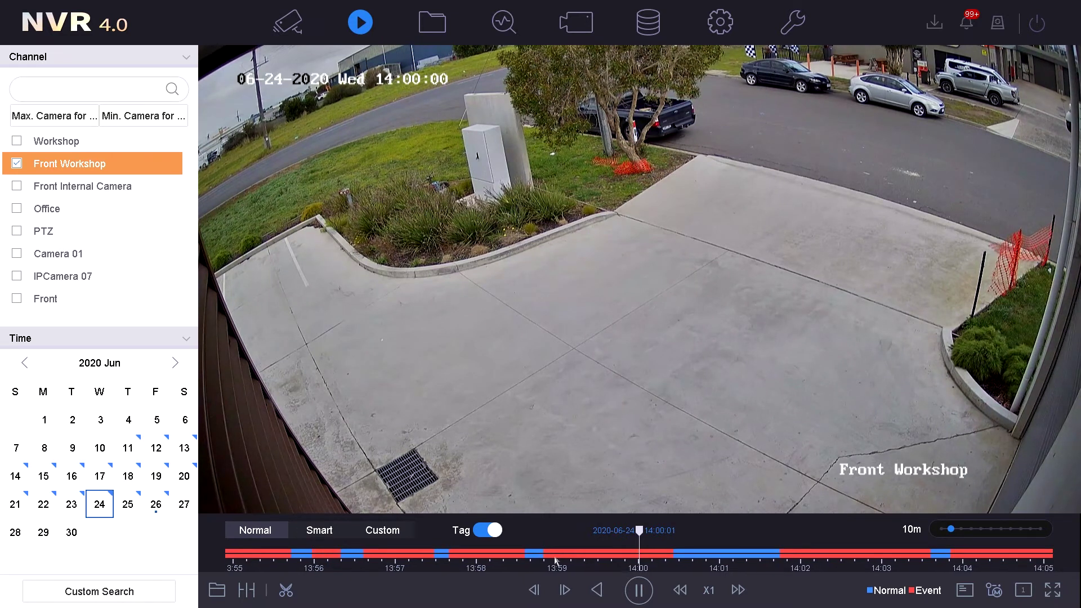
left_click(794, 555)
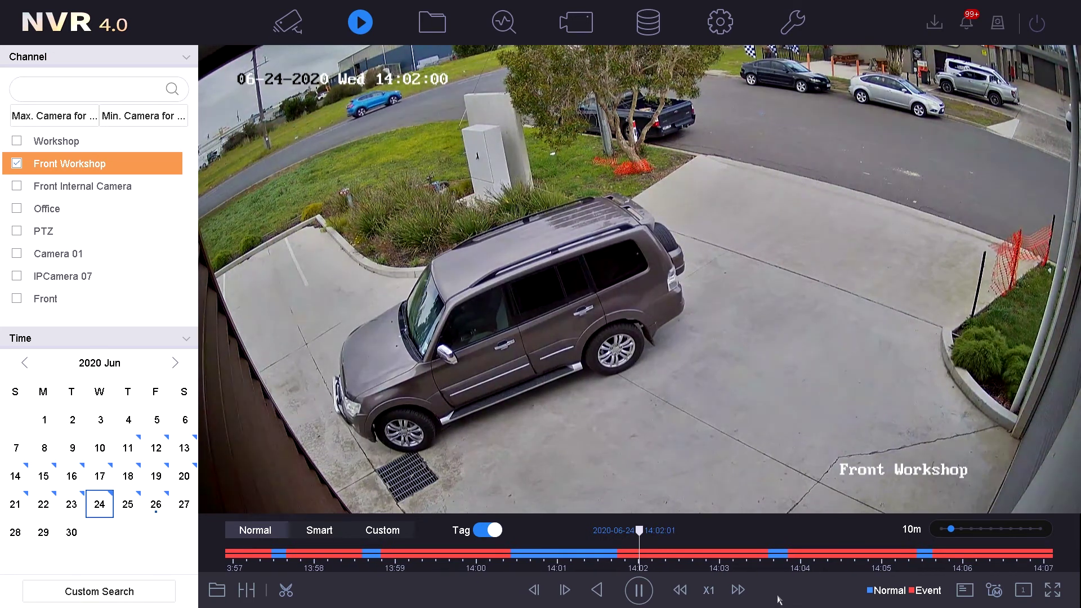
left_click(553, 580)
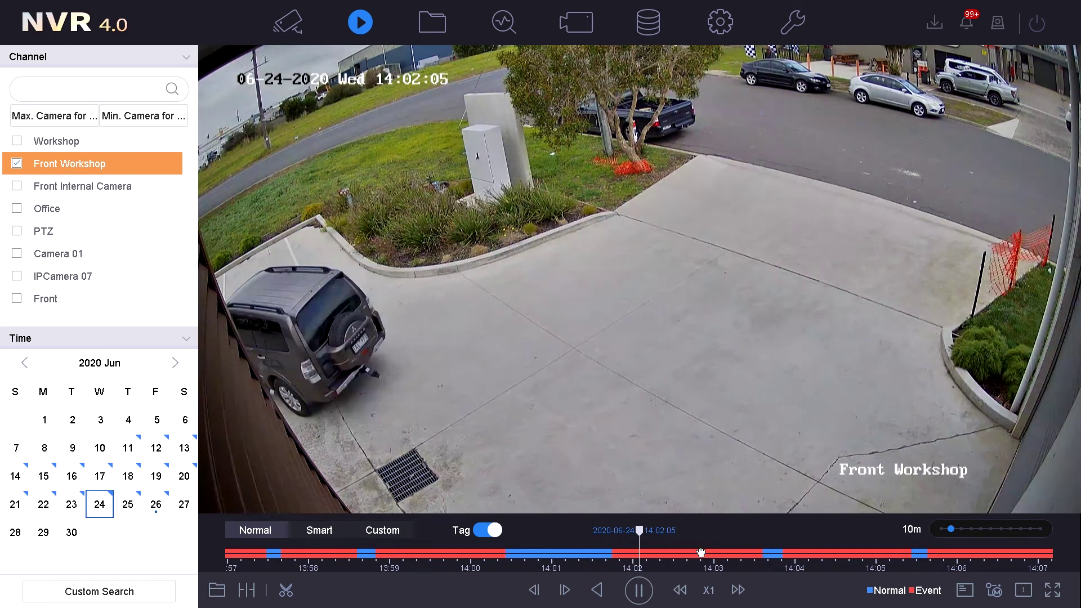
left_click_drag(701, 557, 622, 554)
left_click(648, 565)
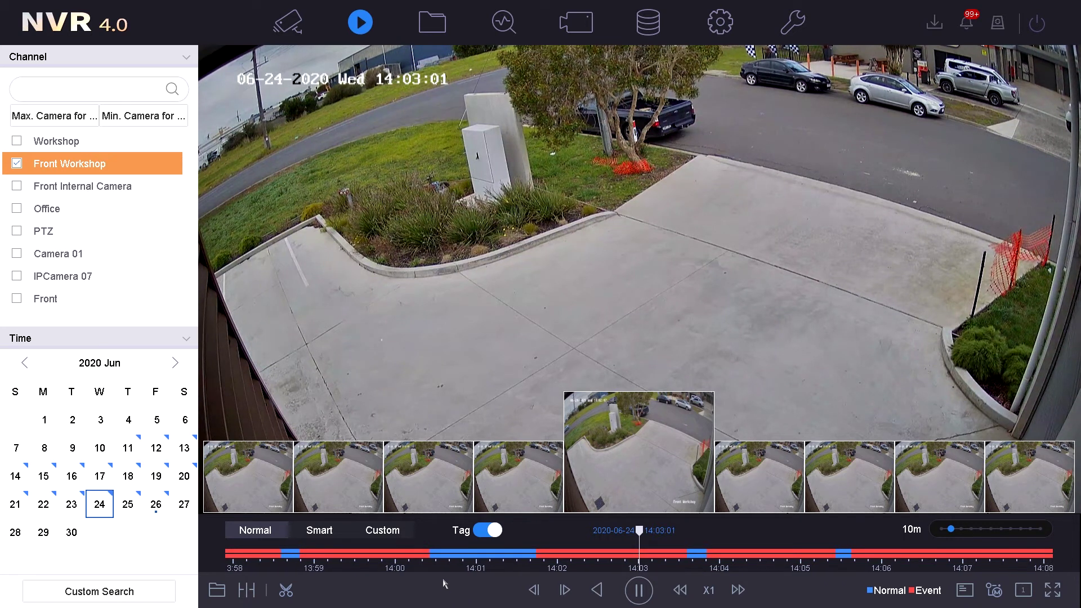
Step: Mark a 24 June clip from 14:00:35 to 14:05:35 and send it to export
left_click(285, 590)
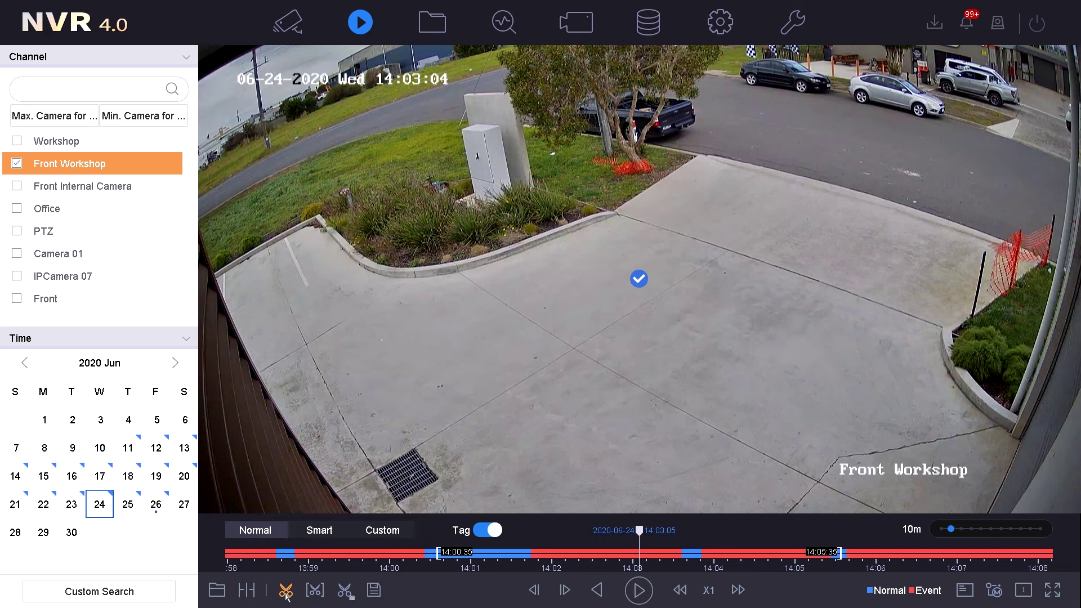
left_click(315, 591)
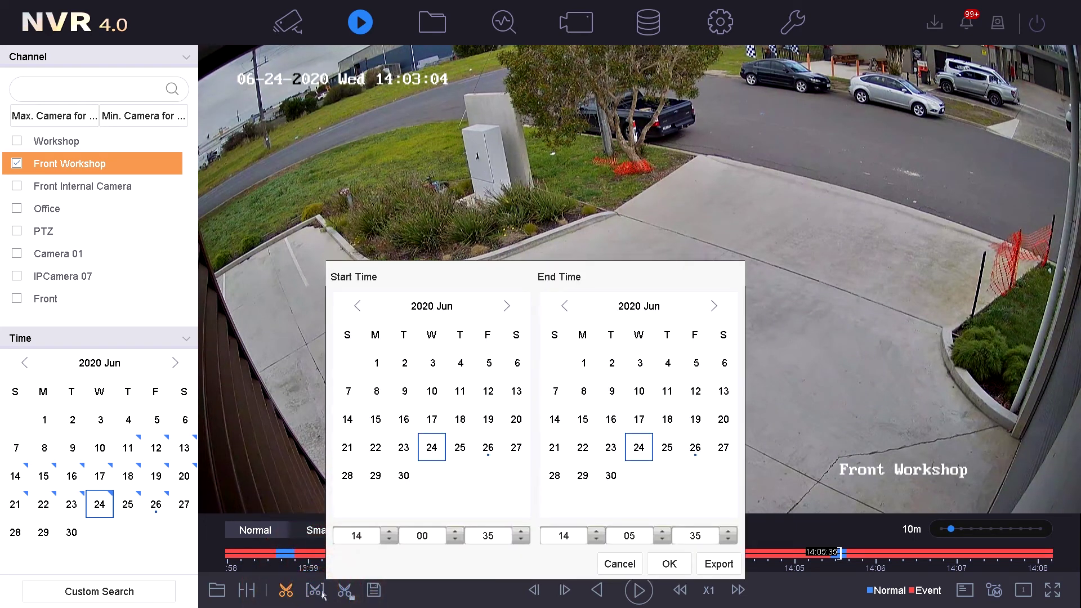
left_click(356, 271)
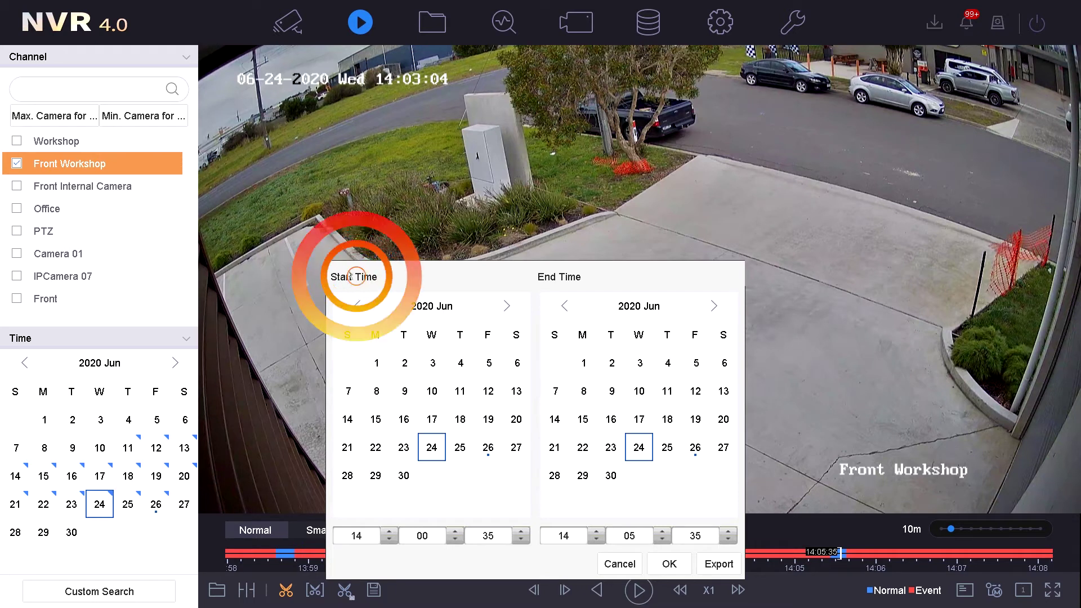
left_click(554, 276)
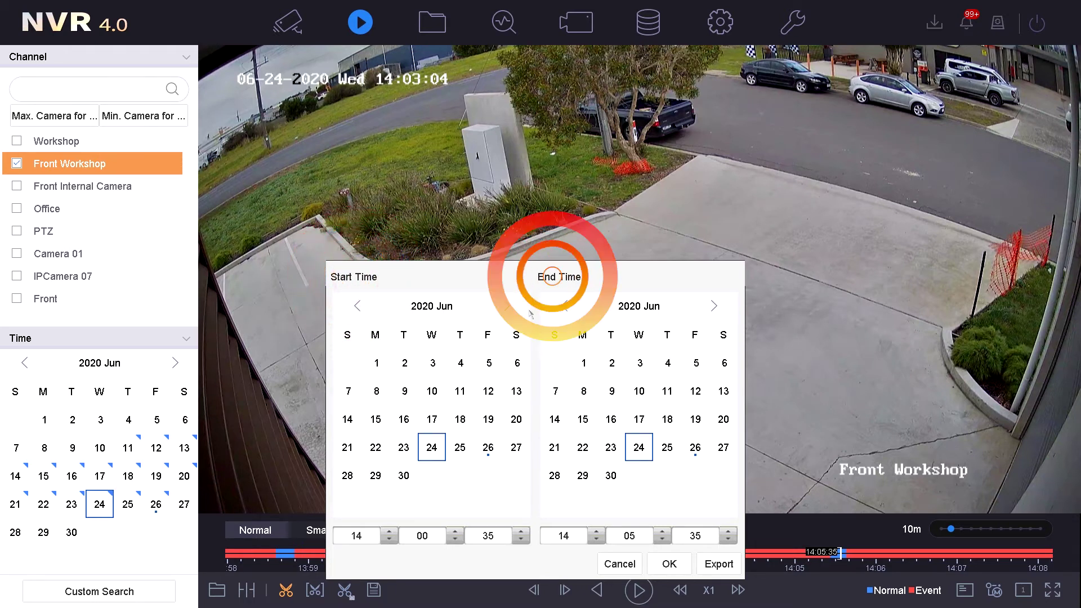
left_click(638, 439)
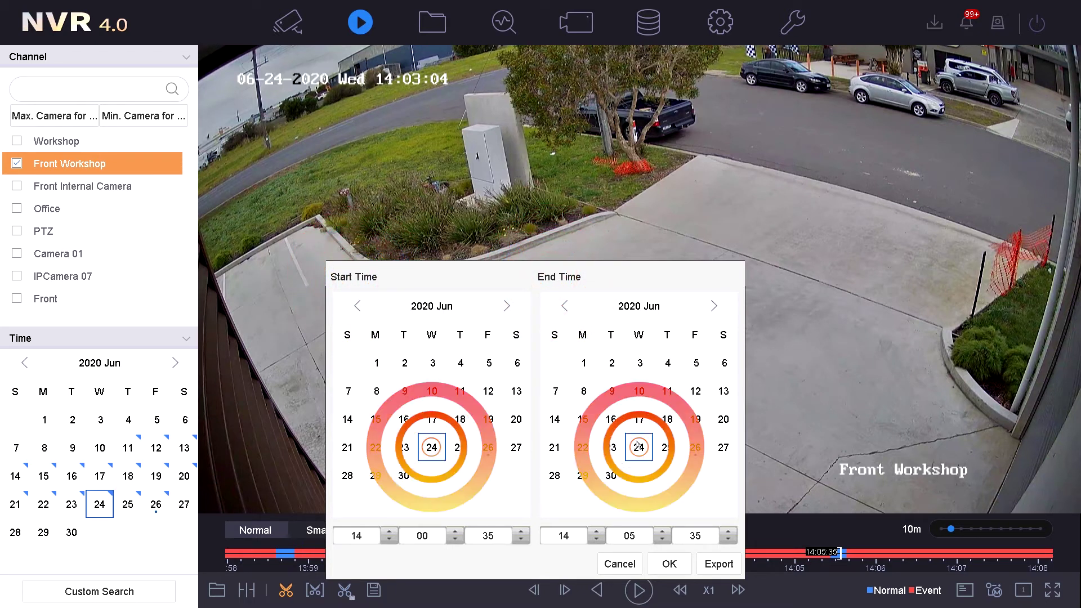
left_click(357, 536)
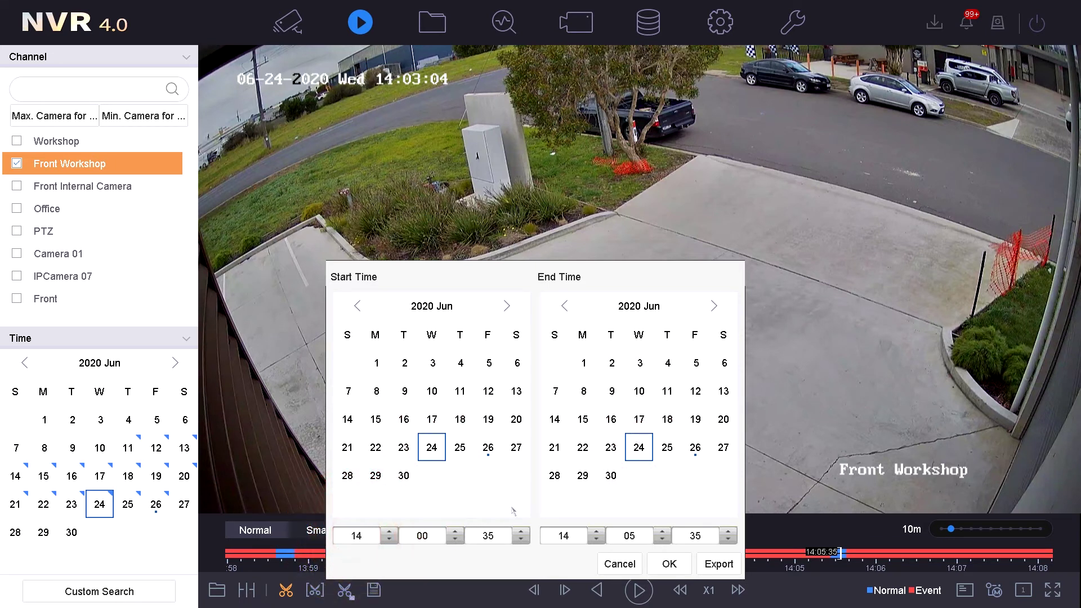
left_click(629, 535)
left_click(729, 565)
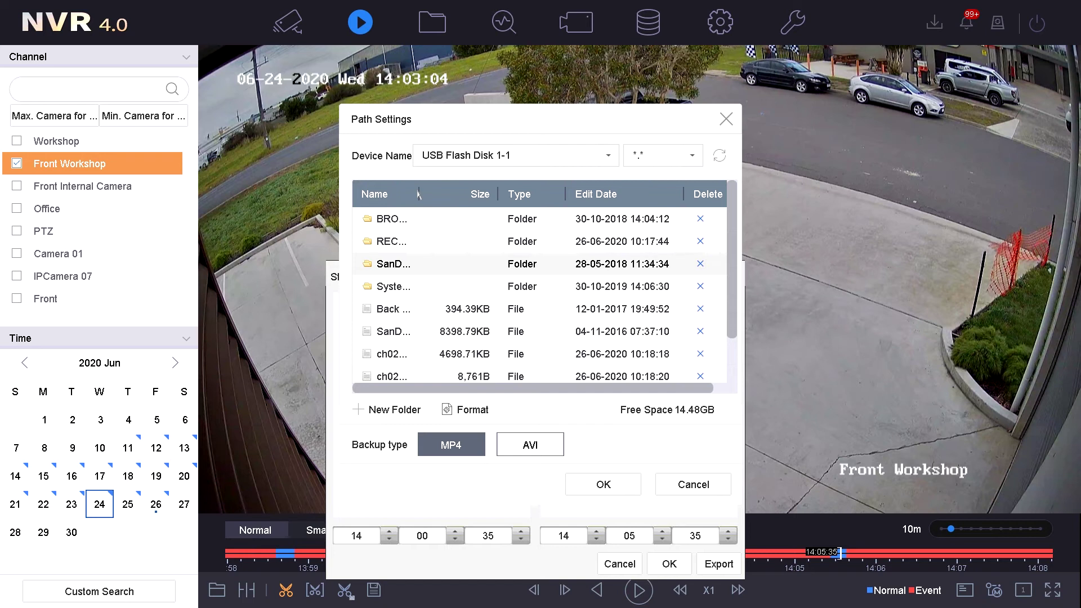
Step: Create a folder named TRIAL on USB Flash Disk 1-1 and select it as the export destination
double_click(420, 195)
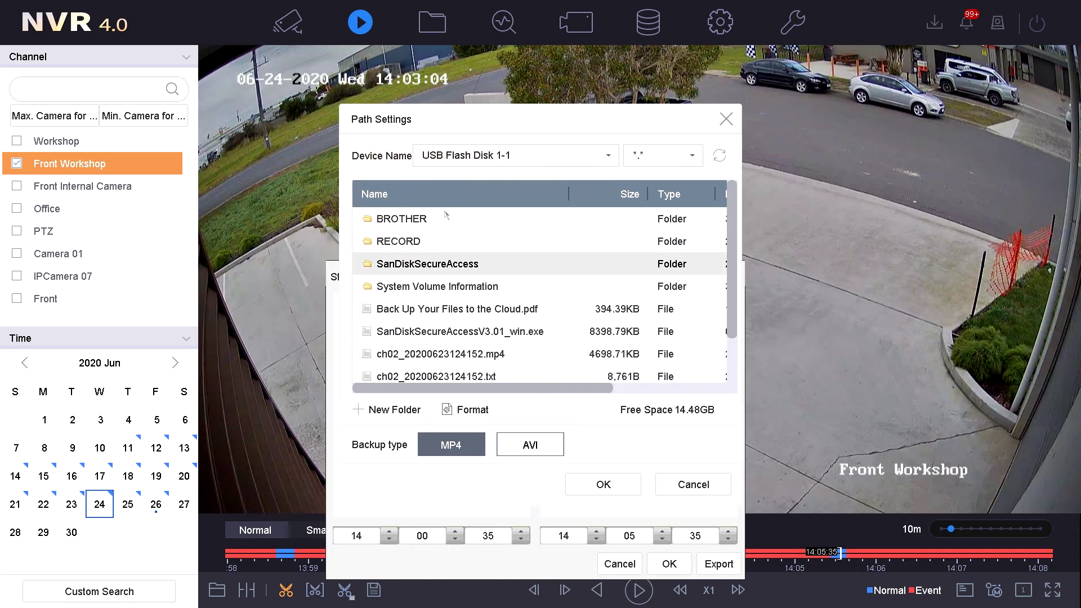
left_click(376, 412)
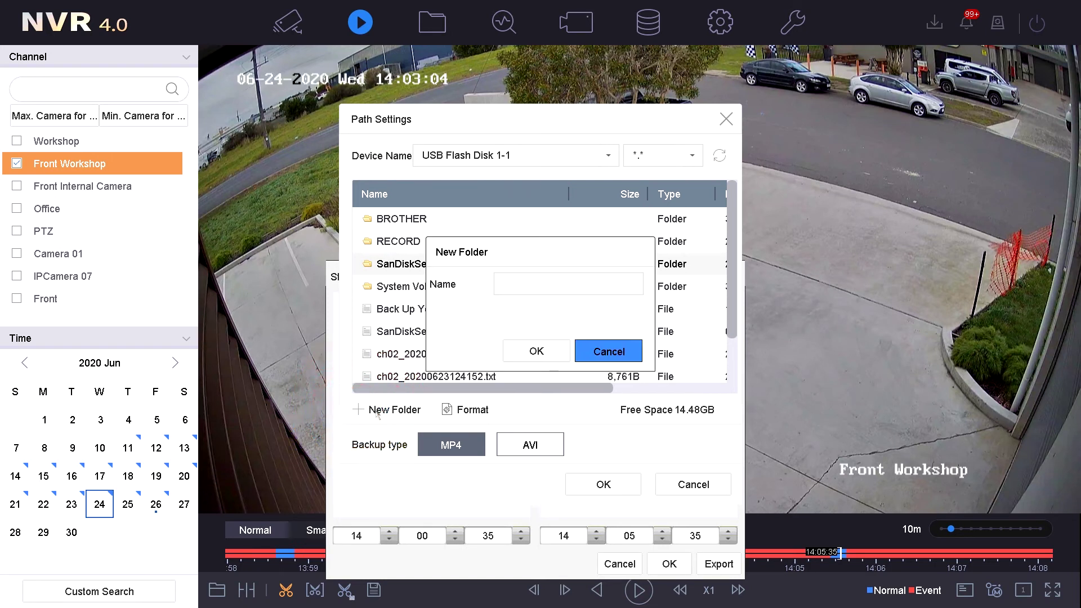
left_click(510, 285)
left_click(503, 367)
left_click(571, 327)
left_click(554, 327)
left_click(619, 332)
left_click(512, 347)
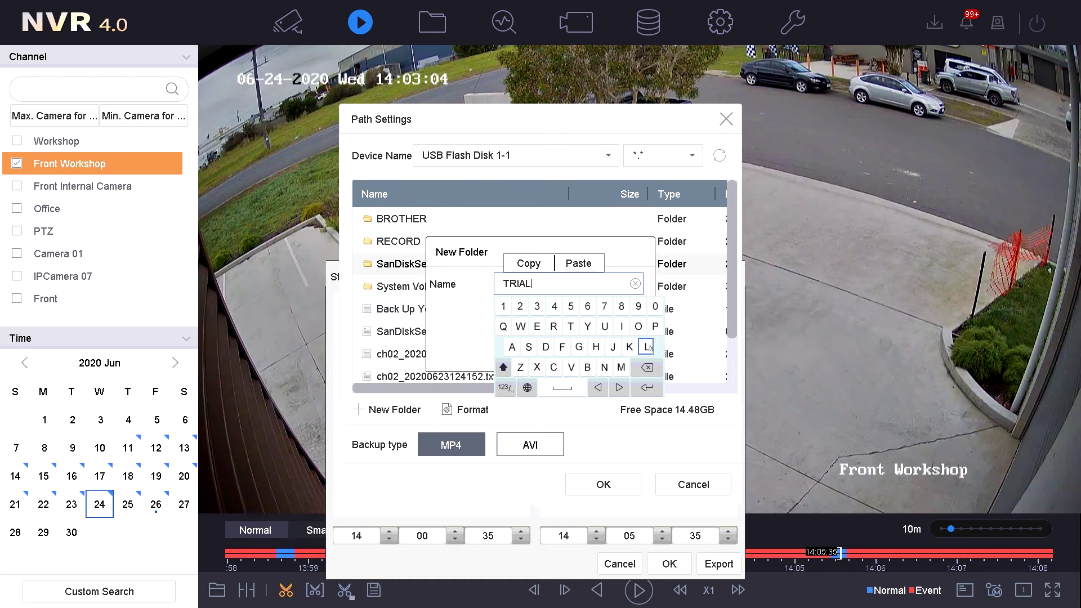
left_click(646, 387)
left_click(536, 351)
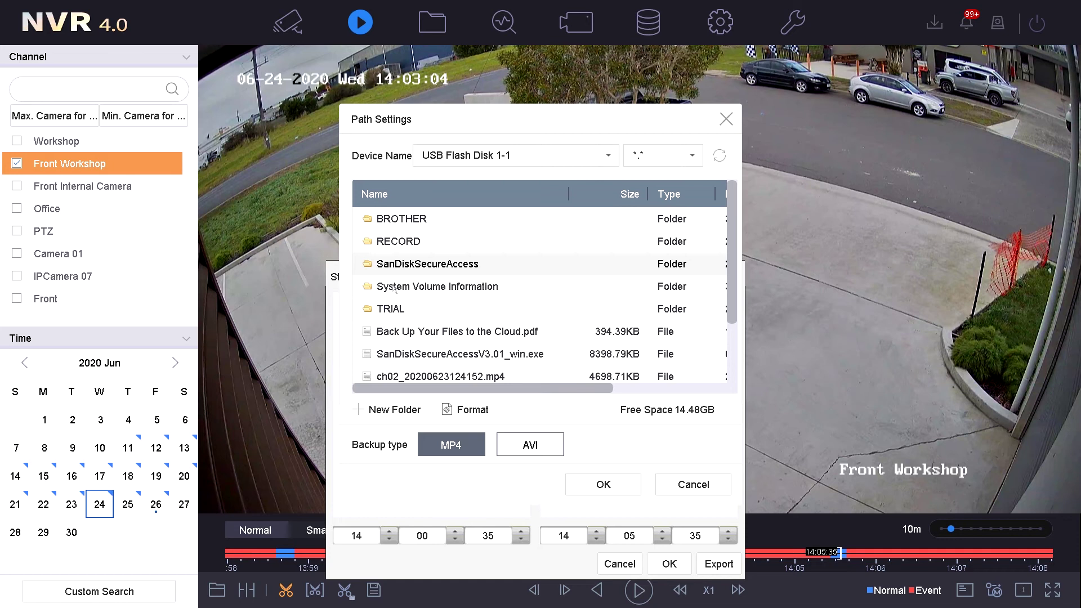
left_click(402, 310)
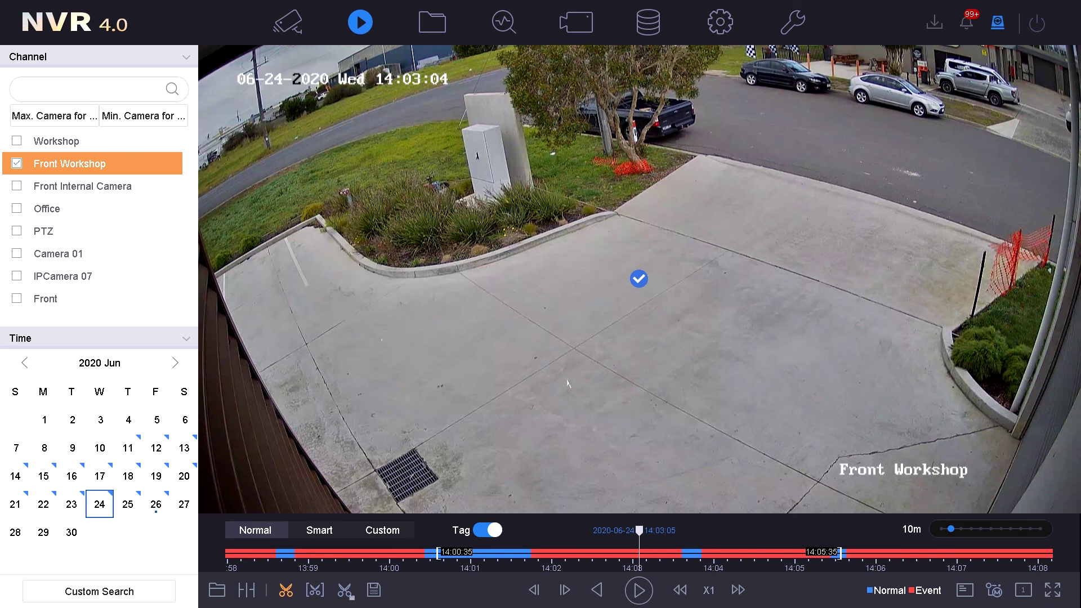
left_click(998, 25)
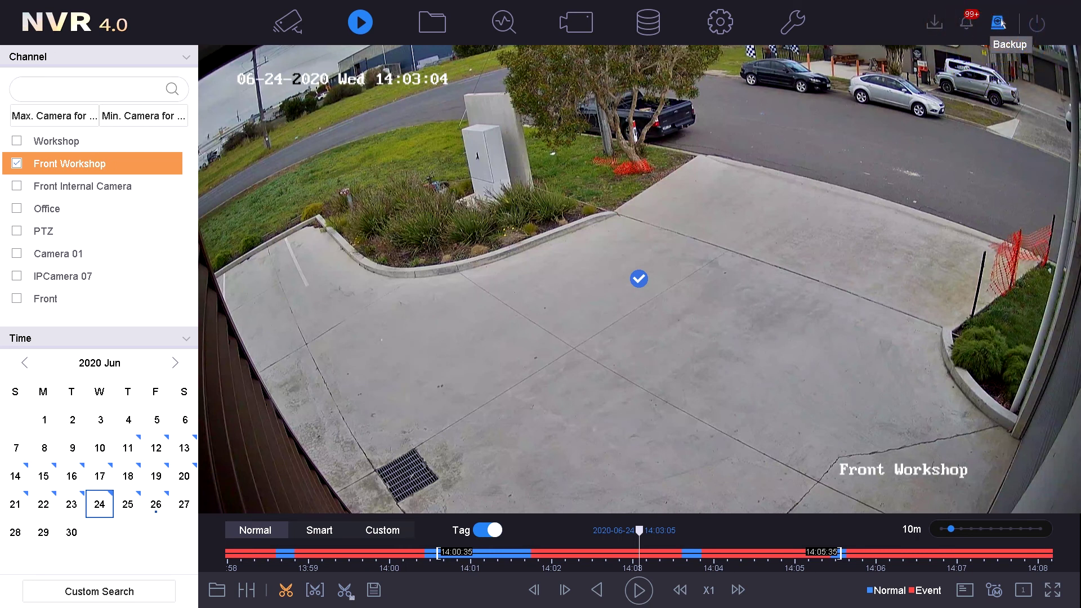
left_click(999, 25)
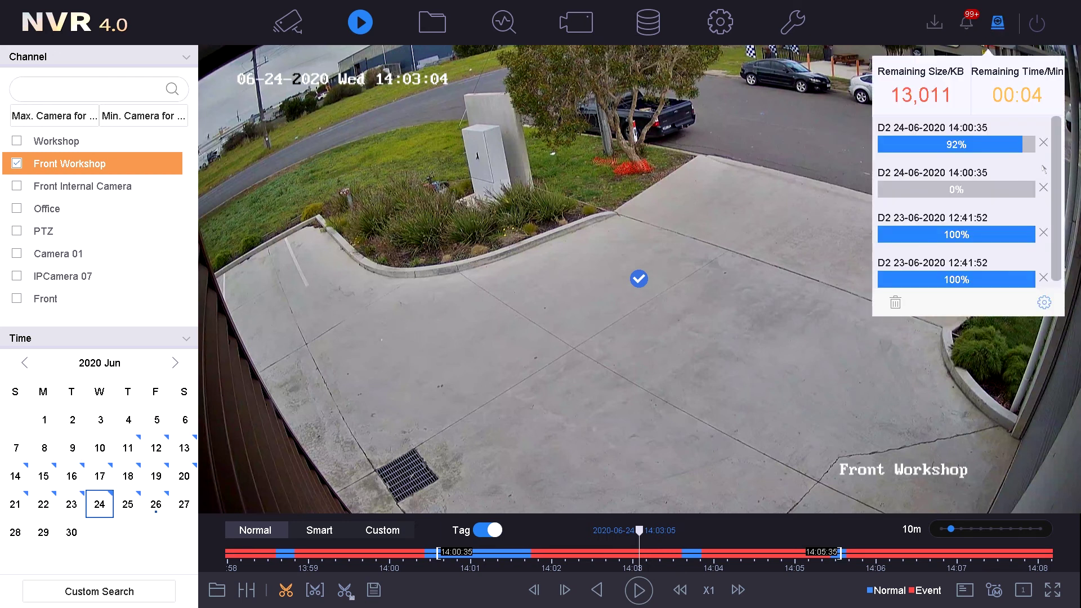
scroll(1062, 164, "down", 1)
scroll(1062, 165, "up", 1)
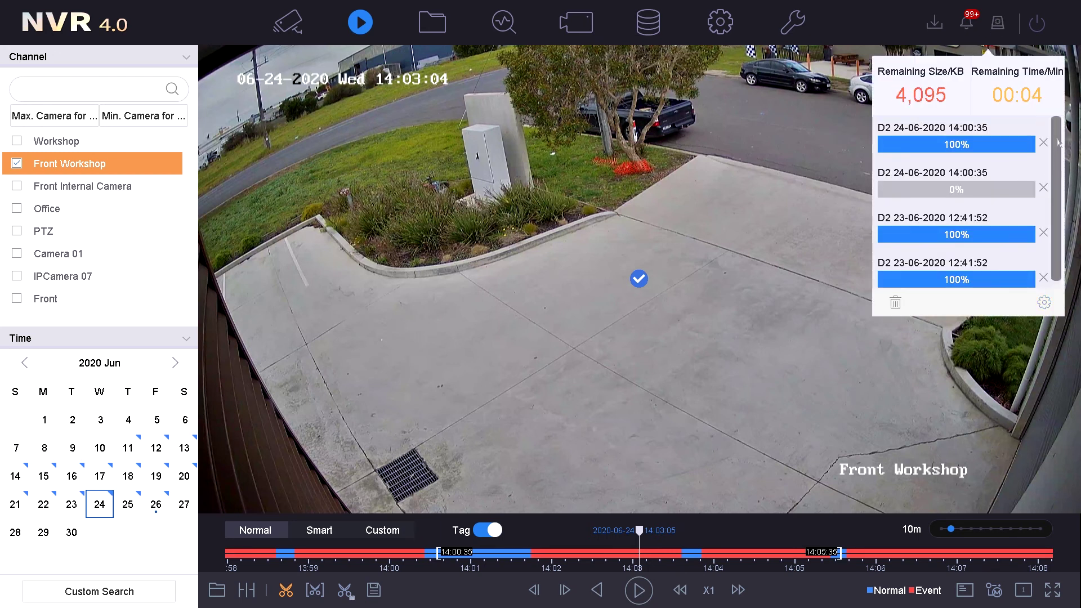
left_click(939, 138)
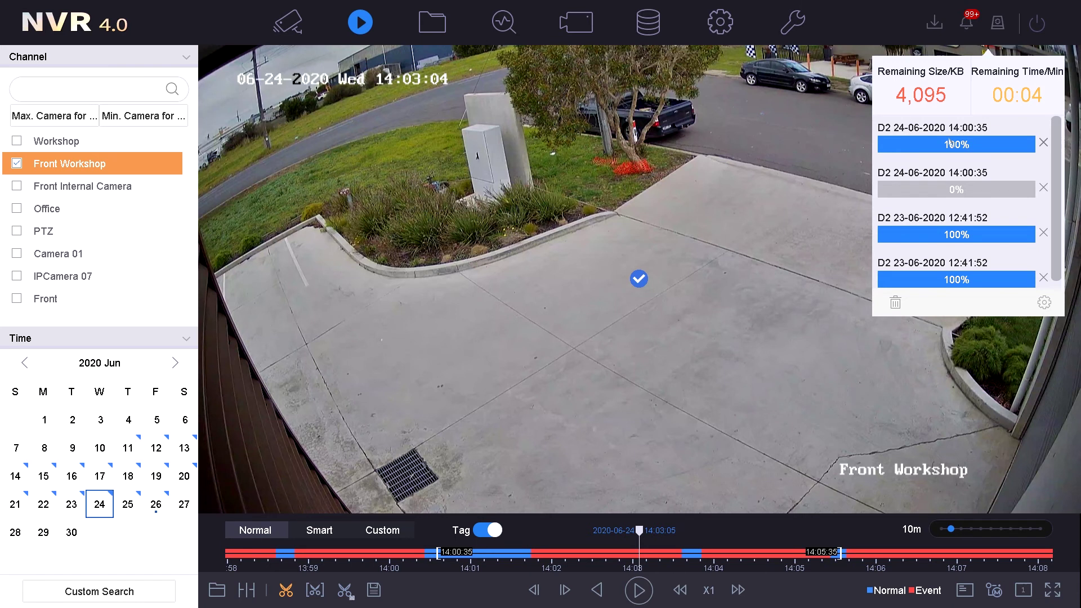